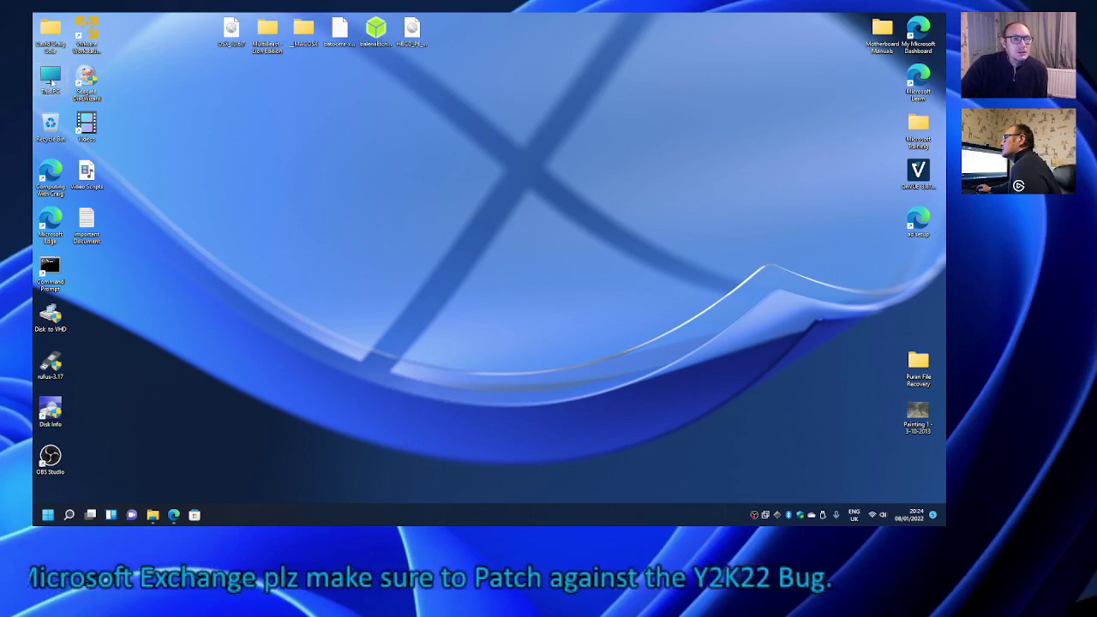
Open the HBCD_PE_x64 (E:) drive from This PC to list its 15 items
double_click(49, 77)
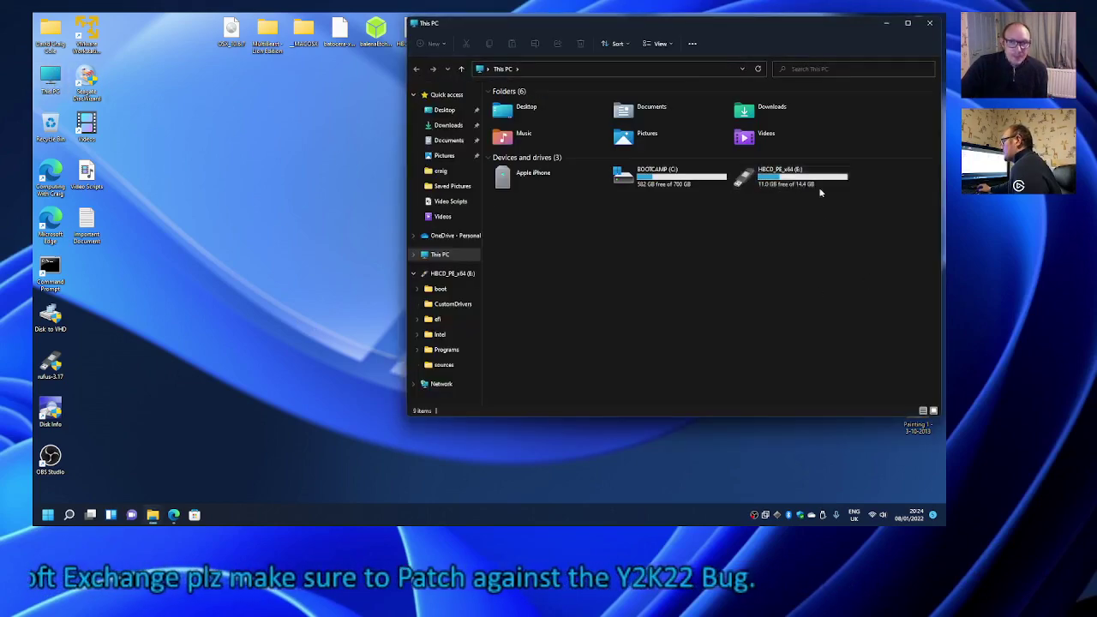
click(802, 185)
double_click(759, 185)
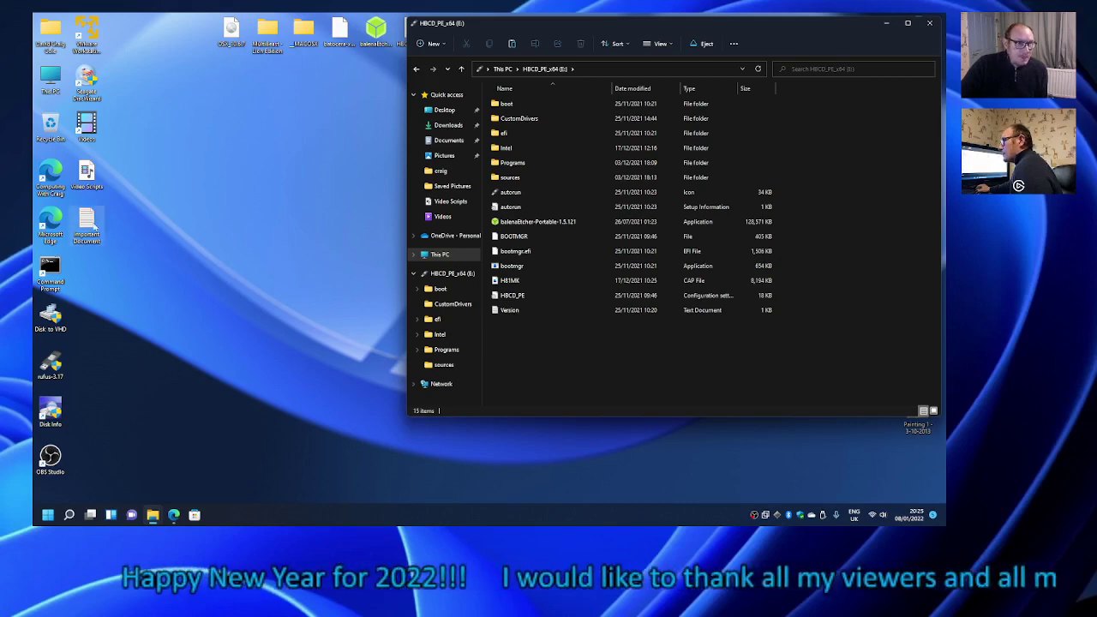
Check the desktop's Important Document in Notepad, then copy it onto the E: drive
double_click(86, 224)
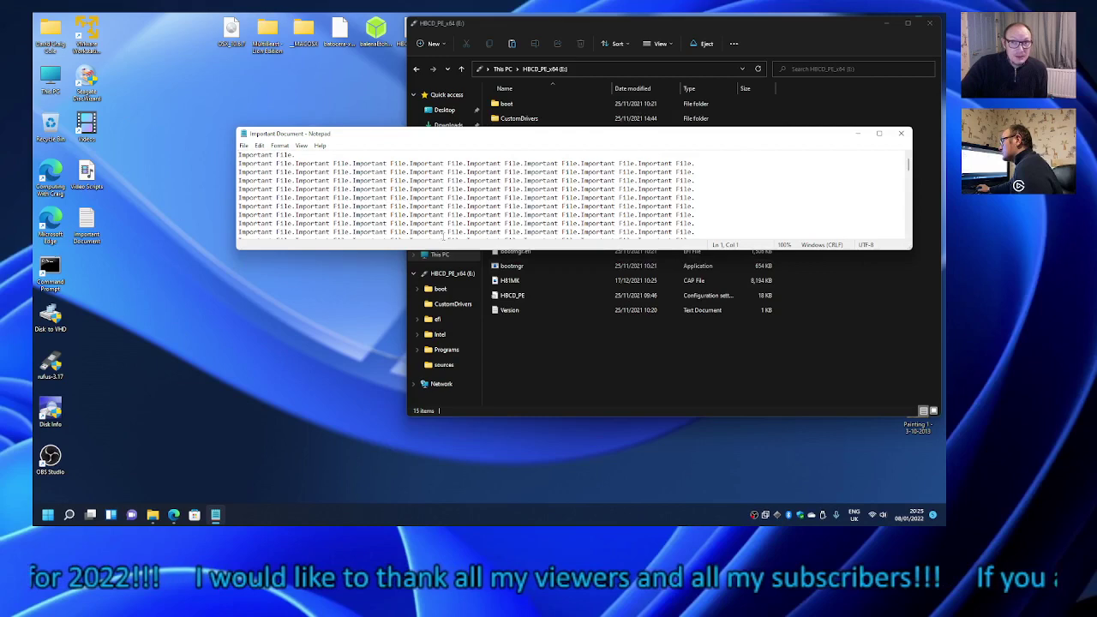
click(901, 133)
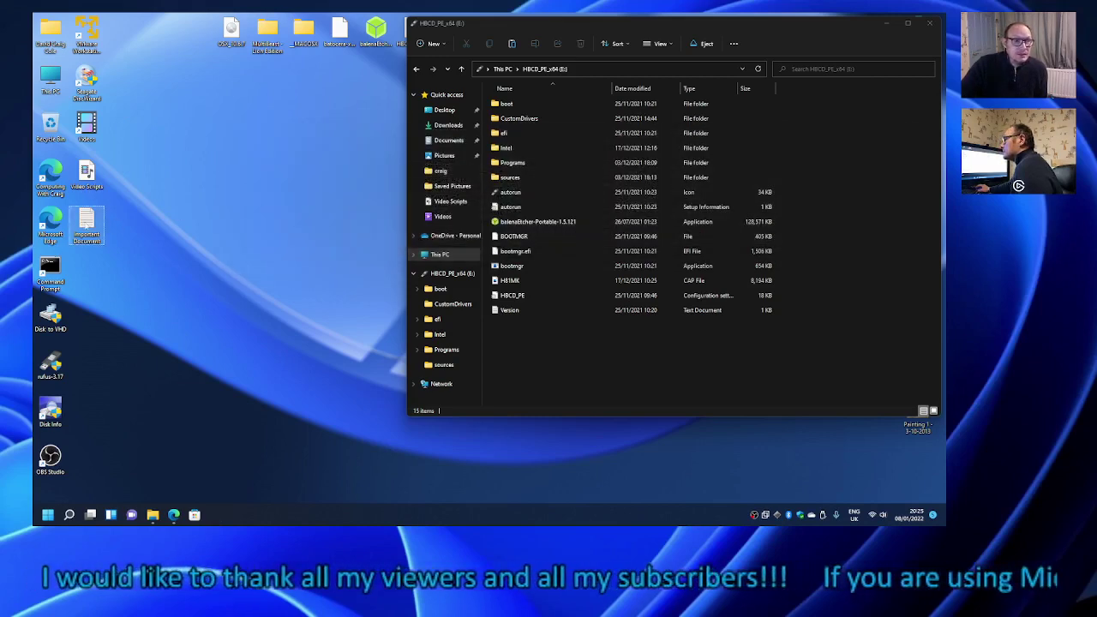
right_click(88, 224)
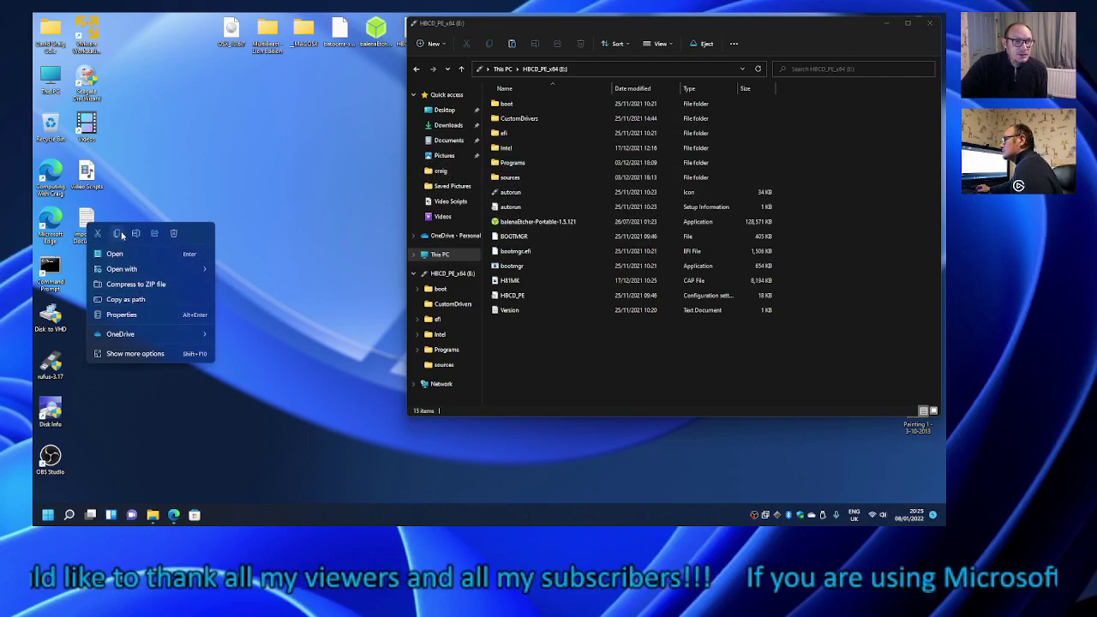
right_click(541, 360)
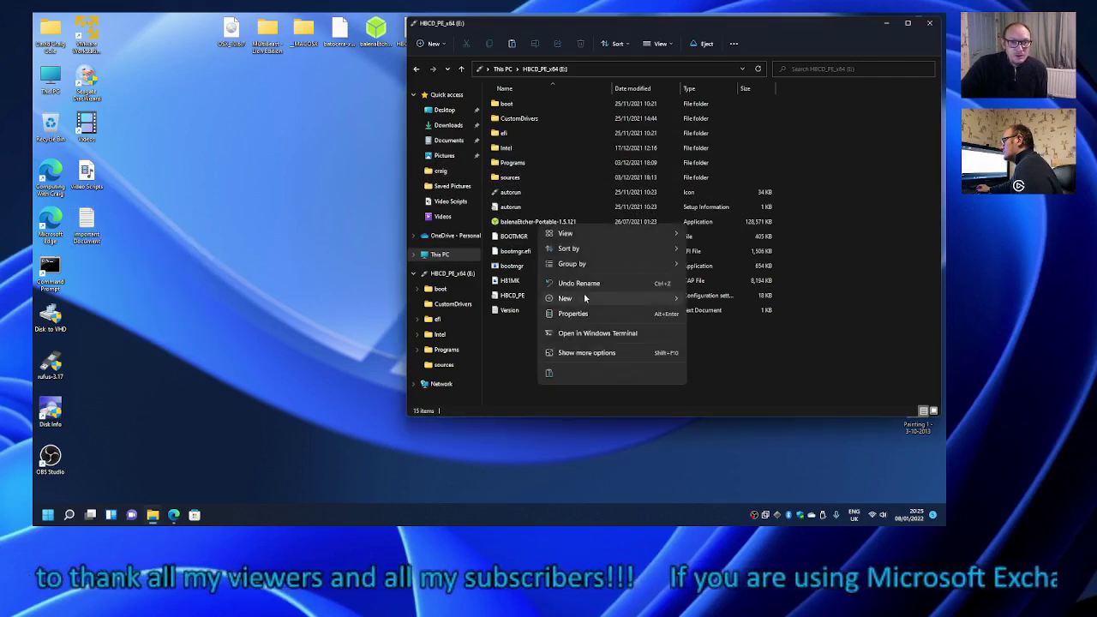
click(549, 375)
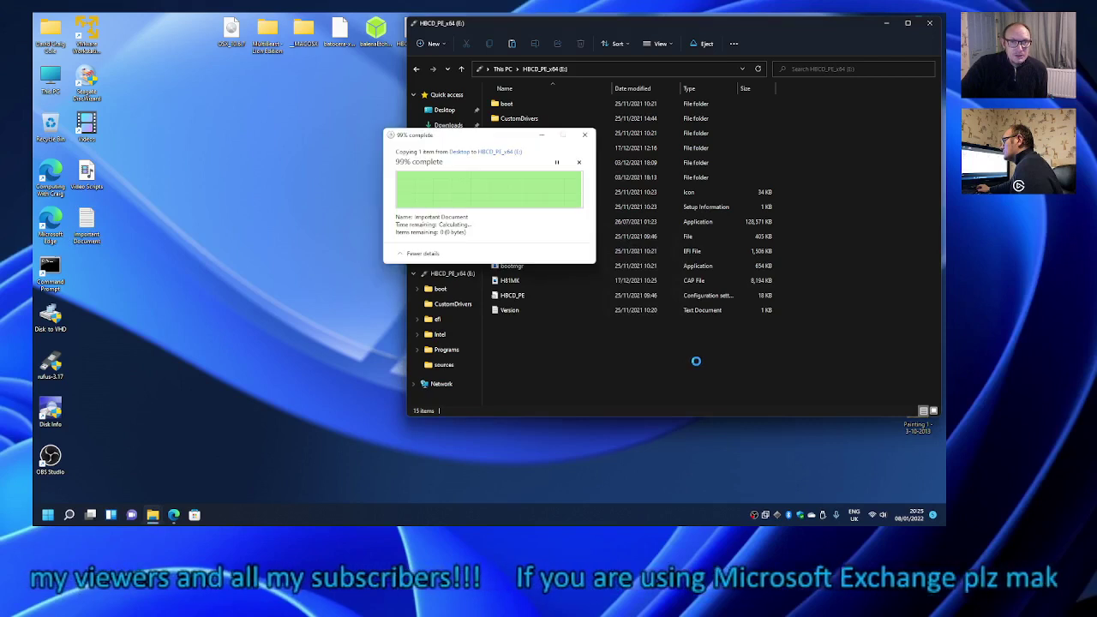
Permanently delete the Important Document copy from E: and close the drive window
click(641, 364)
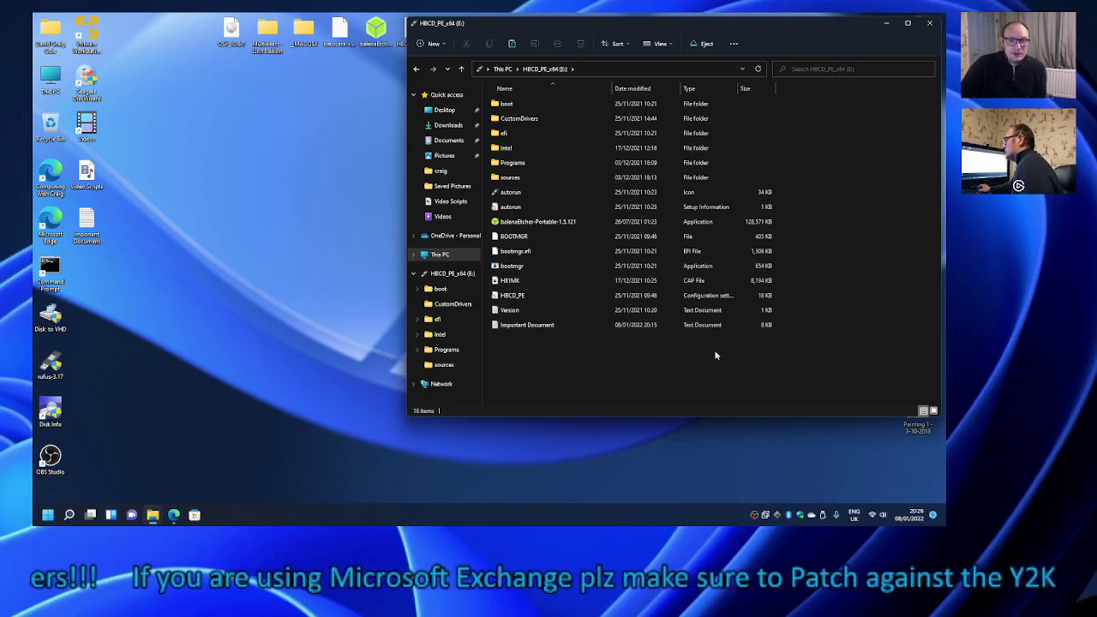
click(538, 327)
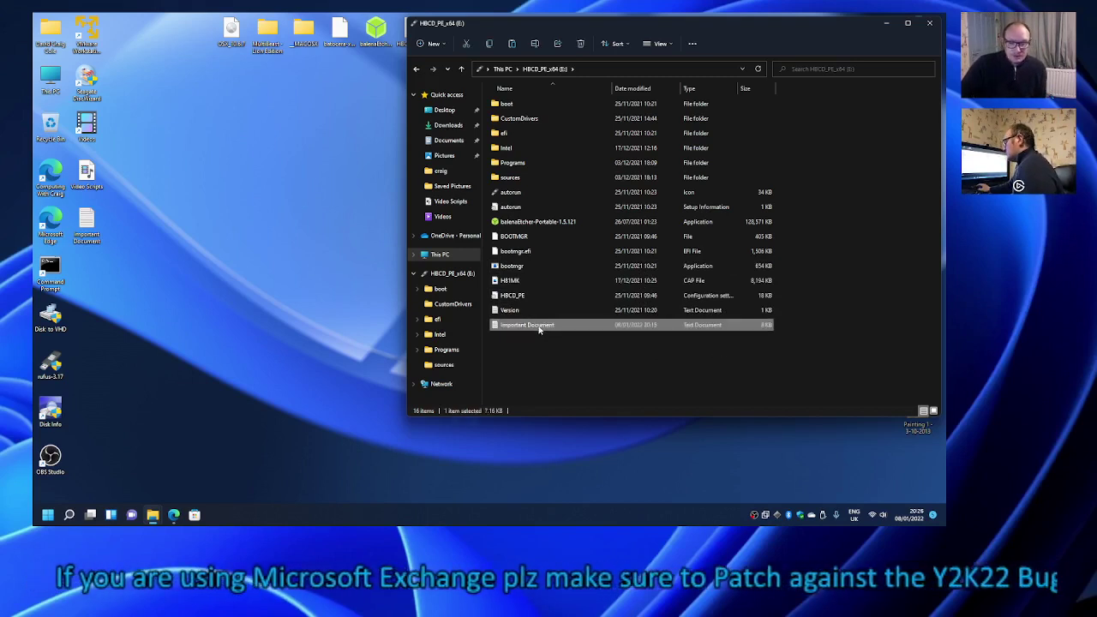
key(Delete)
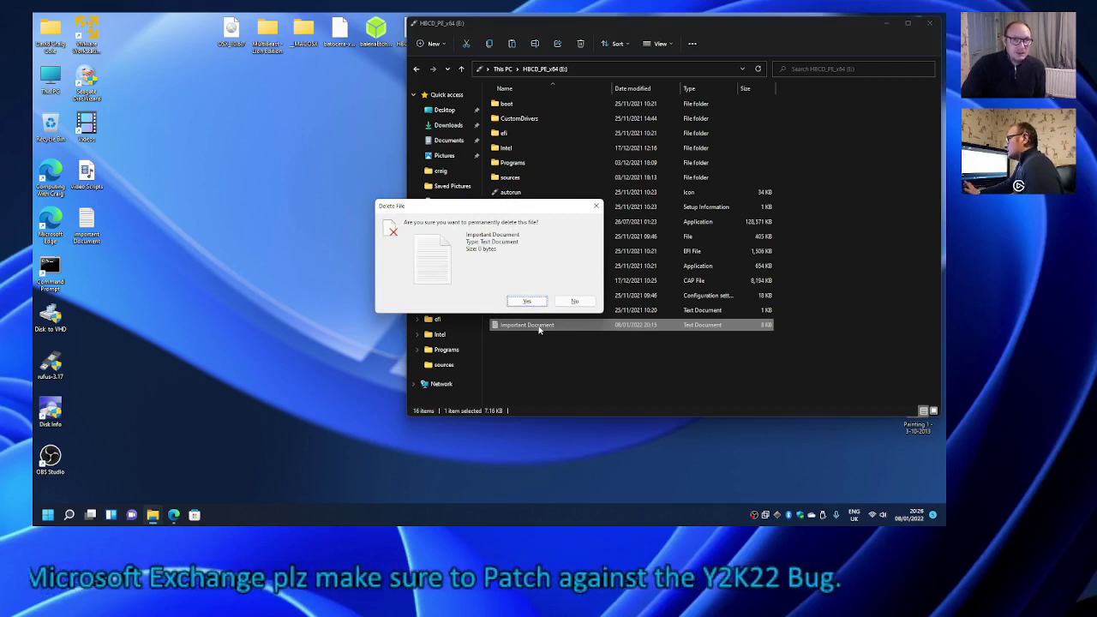
key(Escape)
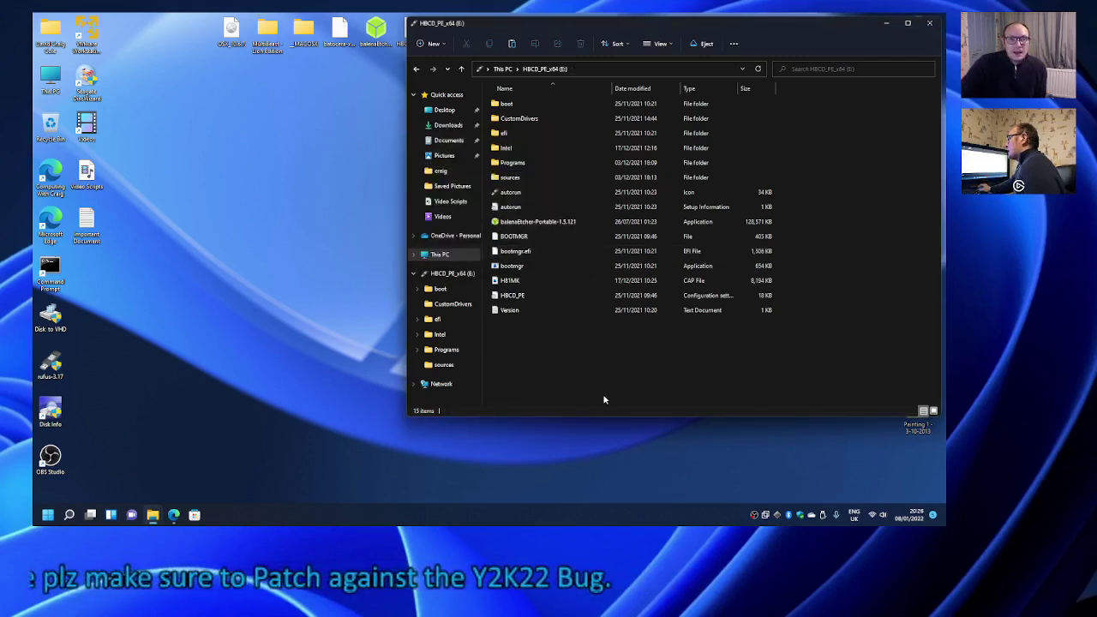
click(932, 24)
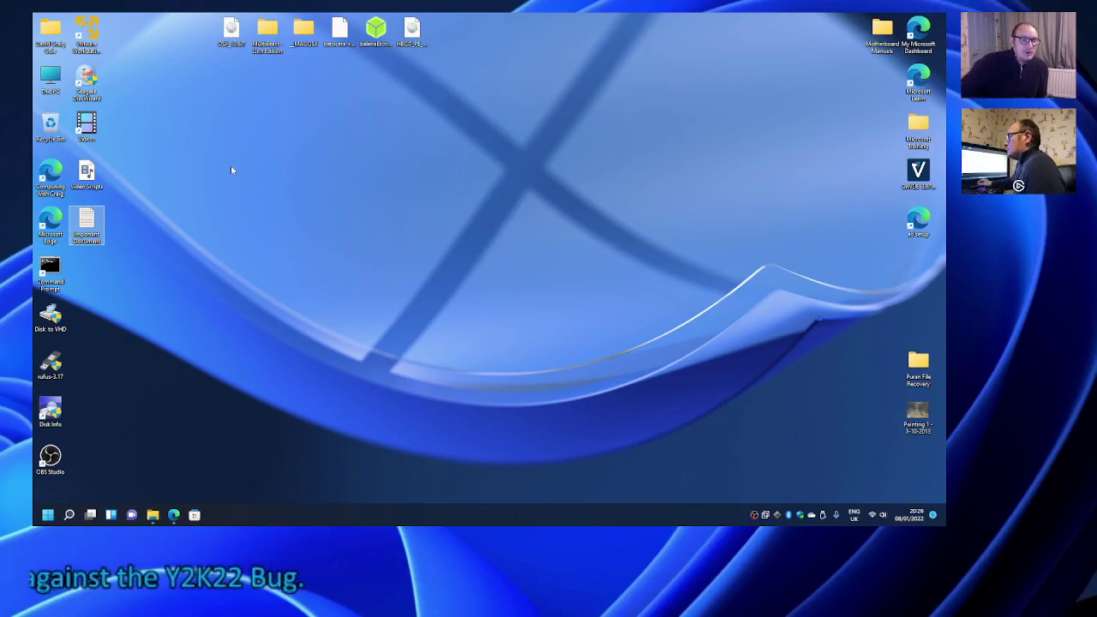
Navigate to E:\Programs\Puran File Recovery to list its seven items
double_click(57, 80)
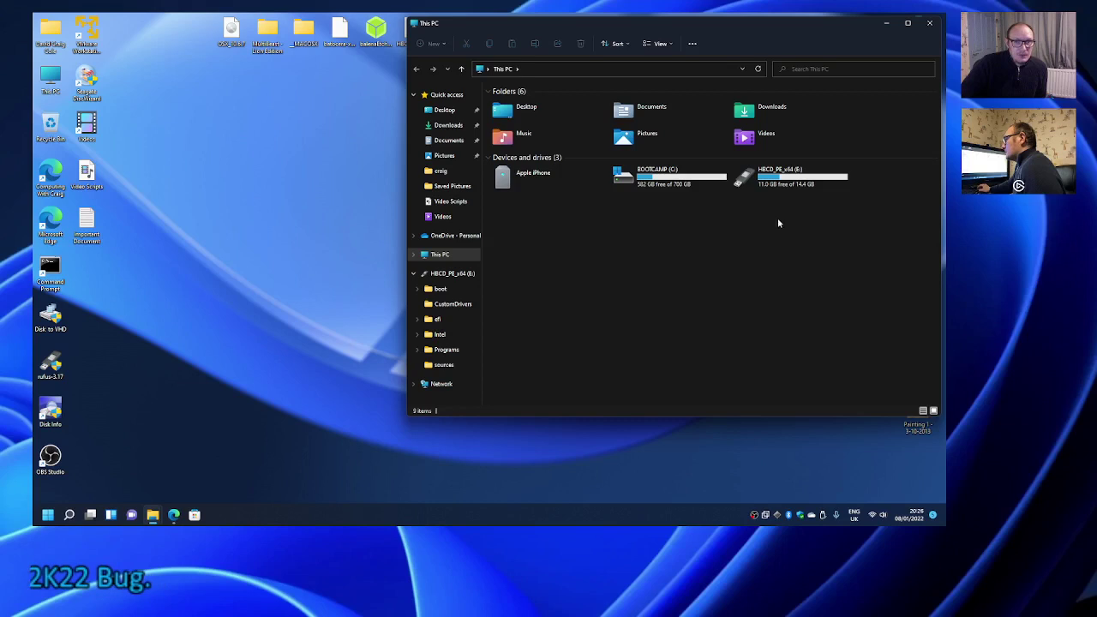
double_click(758, 182)
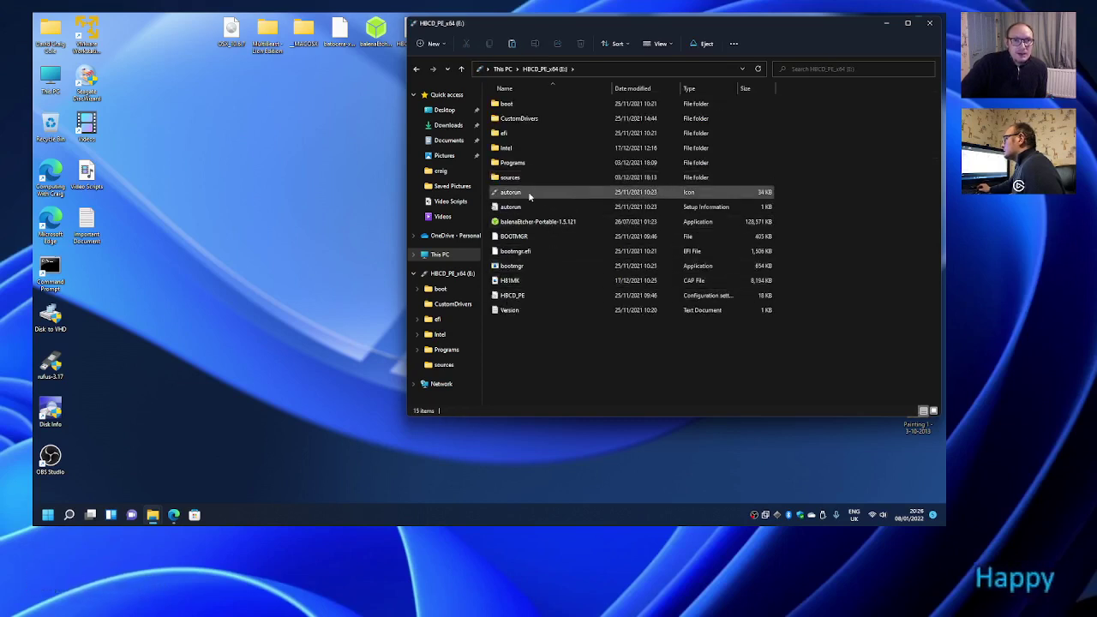
click(532, 163)
double_click(533, 164)
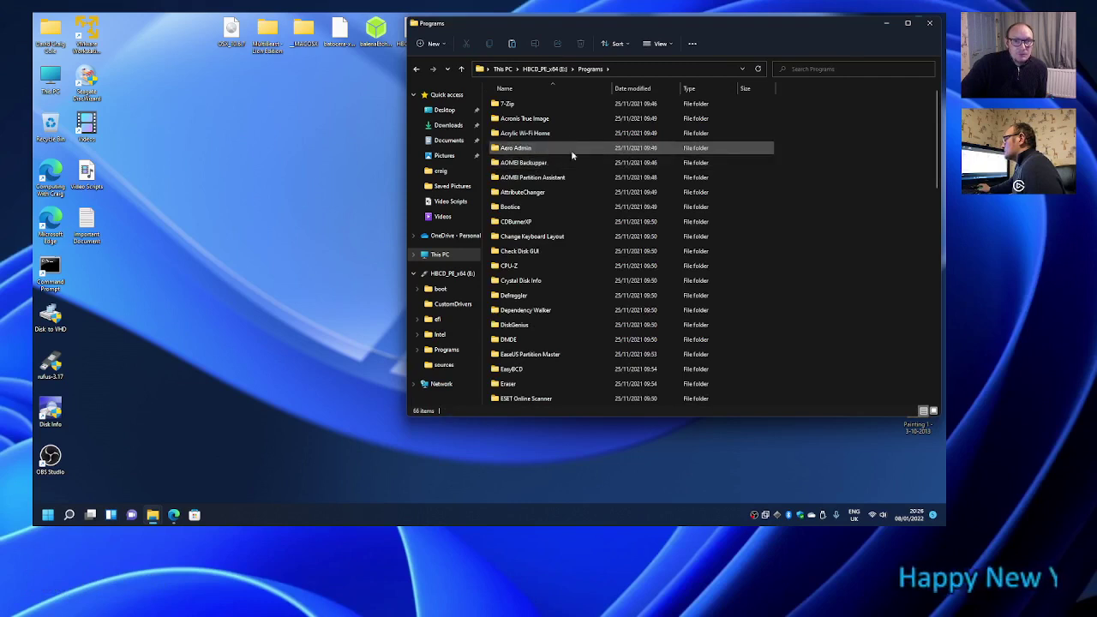
scroll(576, 231, down, 4)
scroll(570, 249, down, 7)
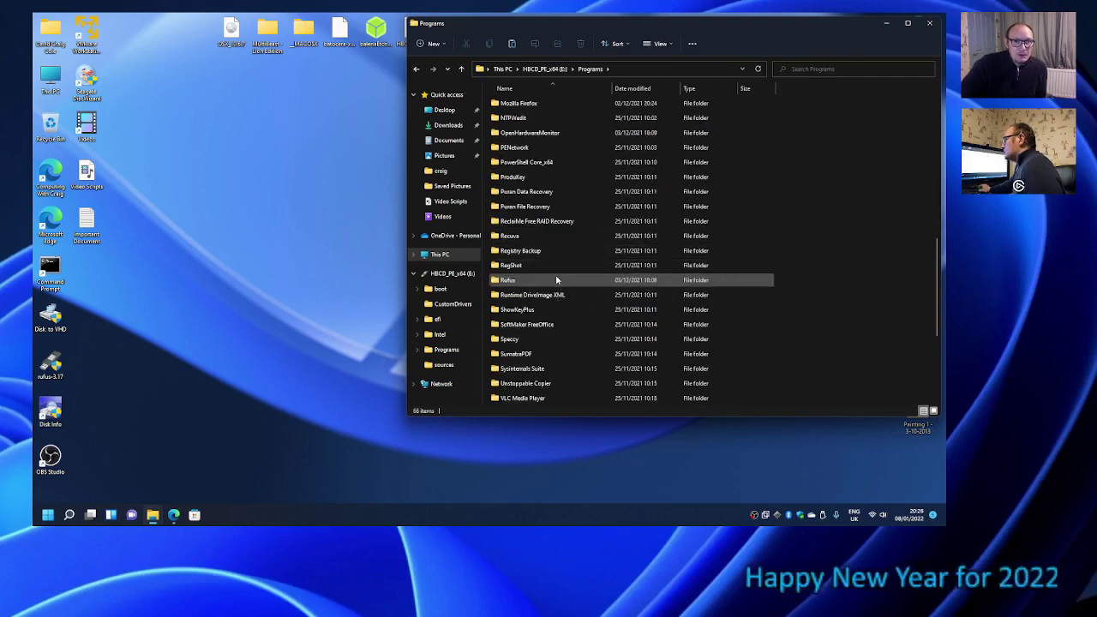
scroll(556, 281, down, 1)
scroll(557, 285, down, 2)
scroll(561, 292, down, 1)
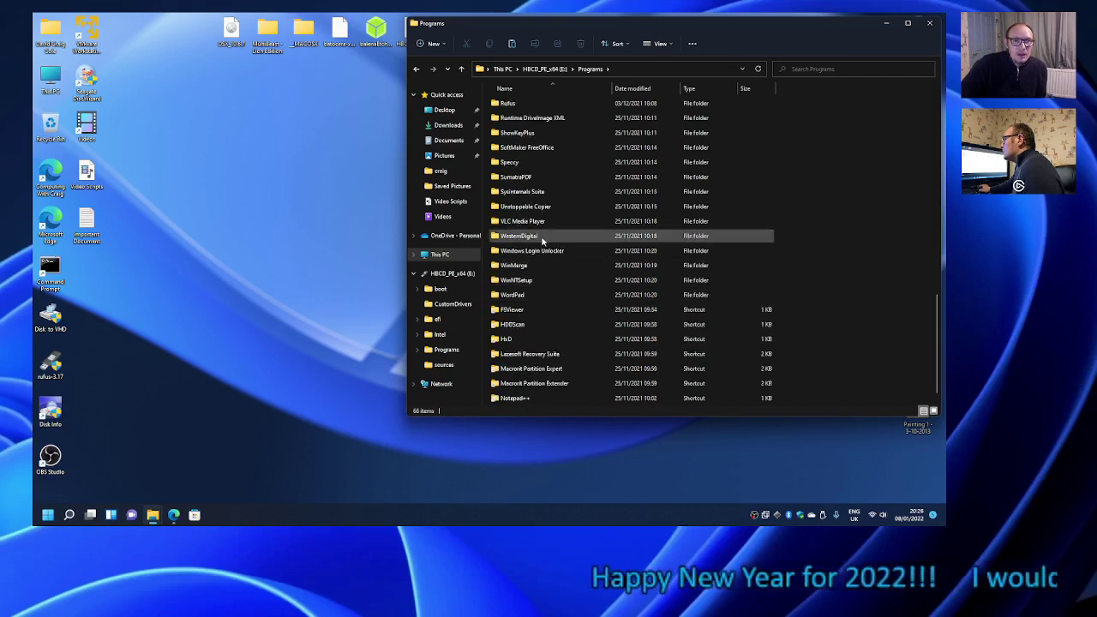
scroll(542, 243, up, 4)
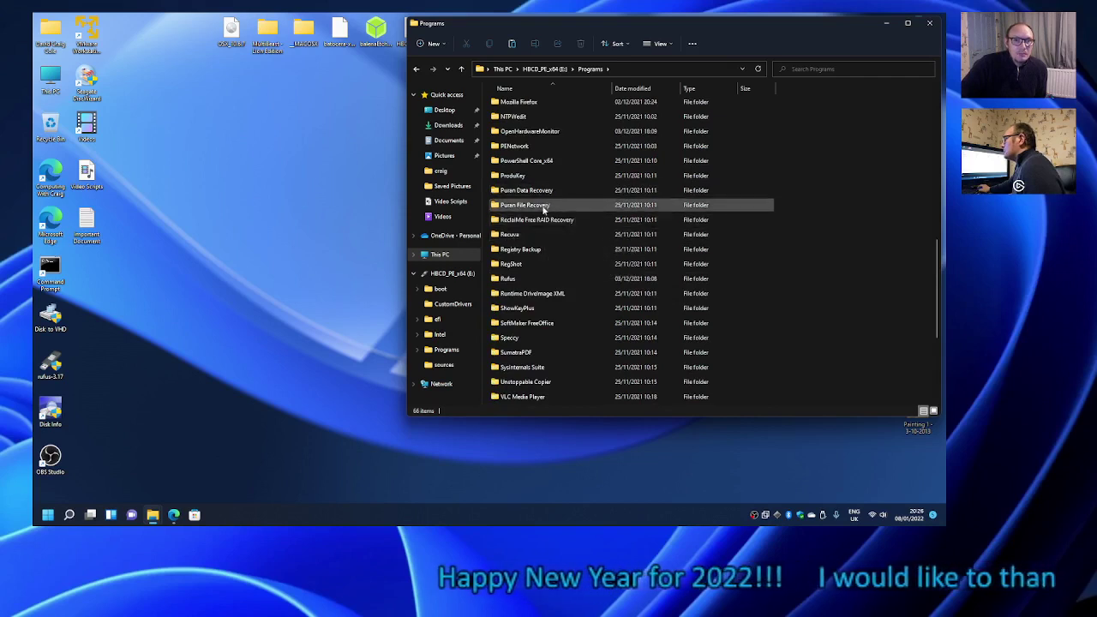
double_click(542, 207)
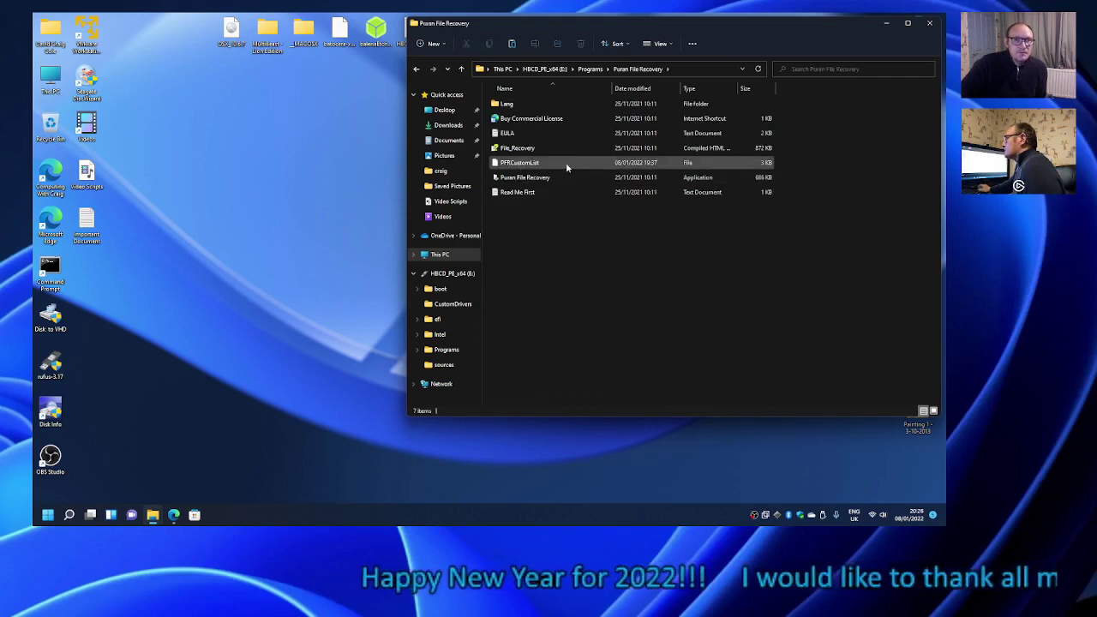
Launch the Puran File Recovery application from its USB drive folder
double_click(542, 178)
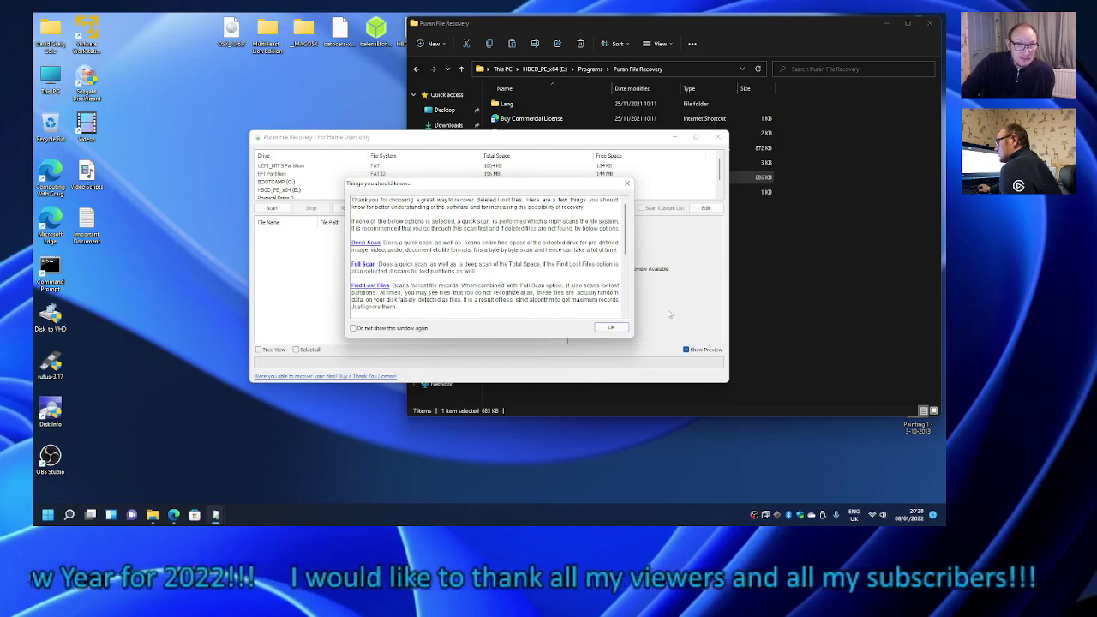
Dismiss the tips and scan HBCD_PE_x64 (E:), finding two deleted Important Document.txt files
click(611, 327)
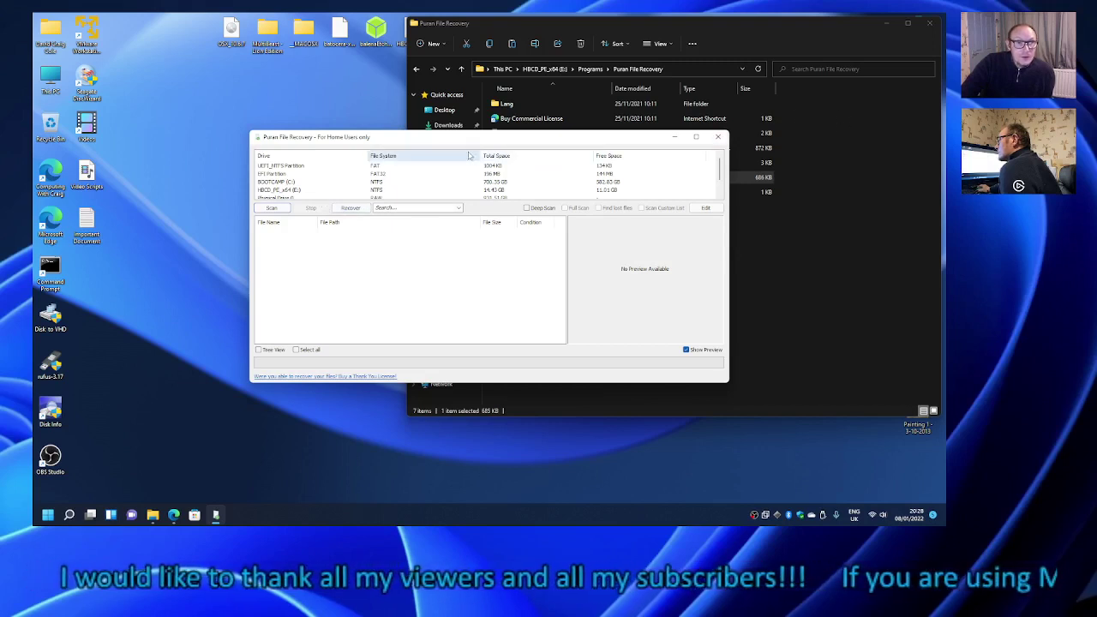
click(291, 190)
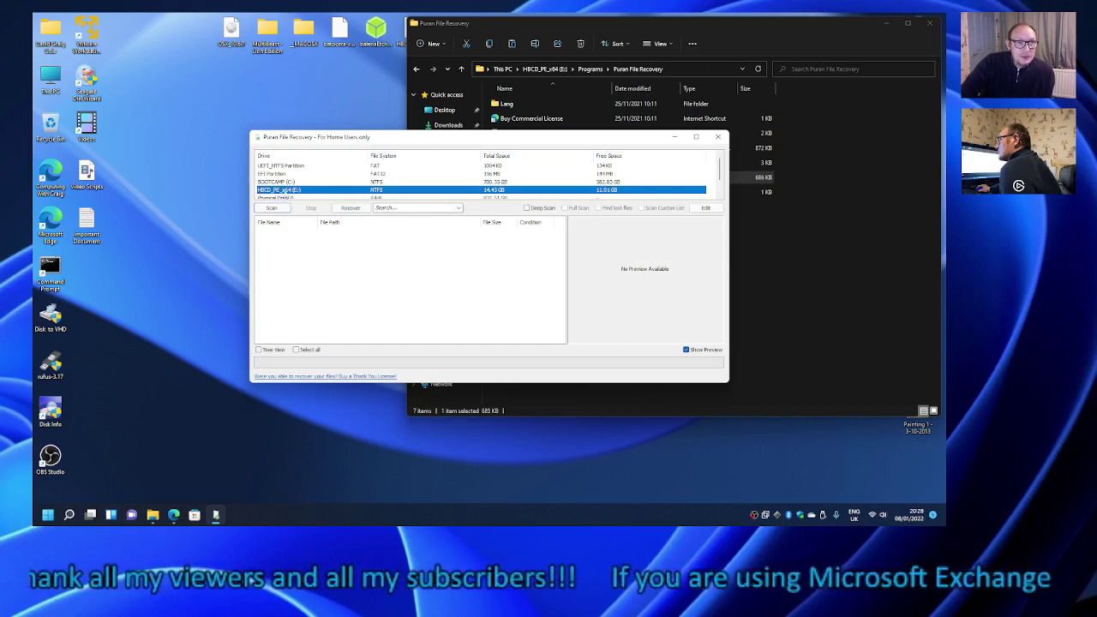
click(272, 208)
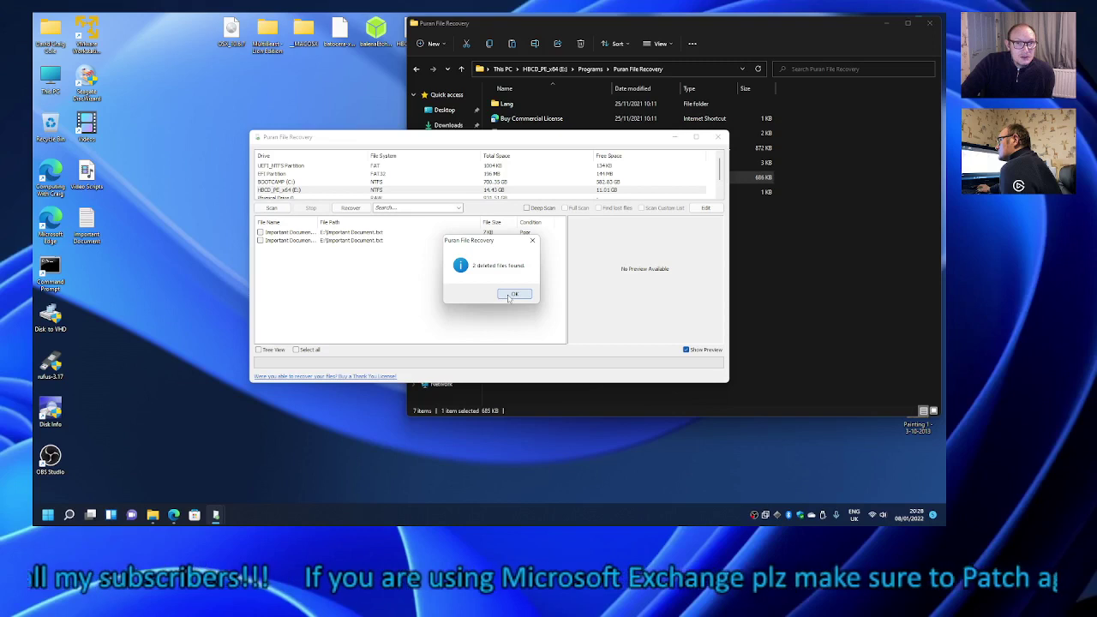
Preview both Important Document.txt results, widen the File Name column, and tick the first one
click(512, 295)
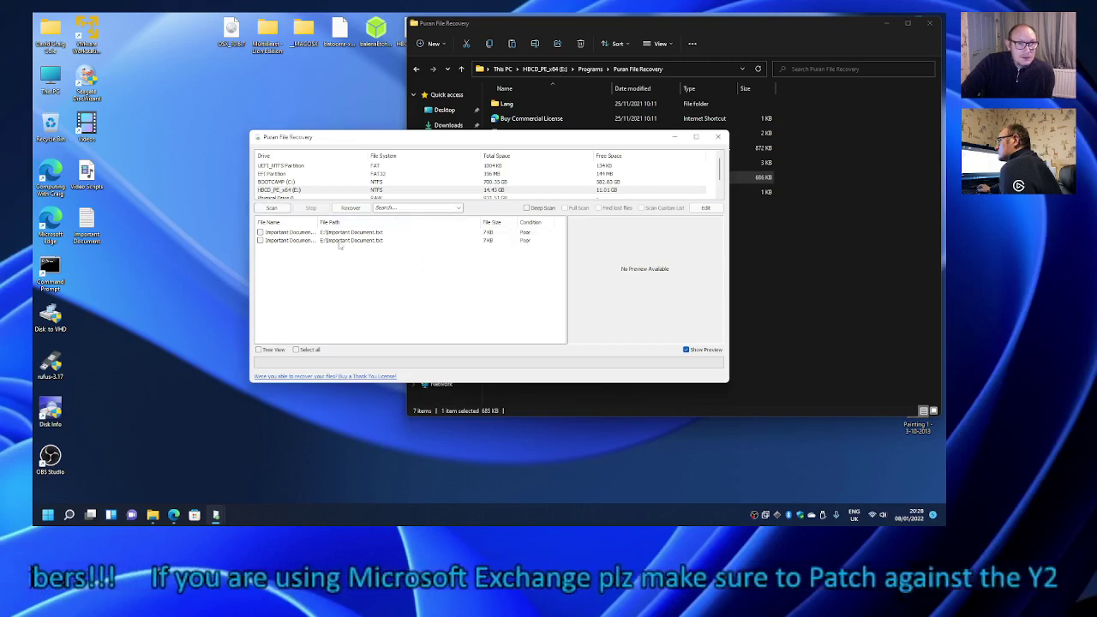
click(296, 234)
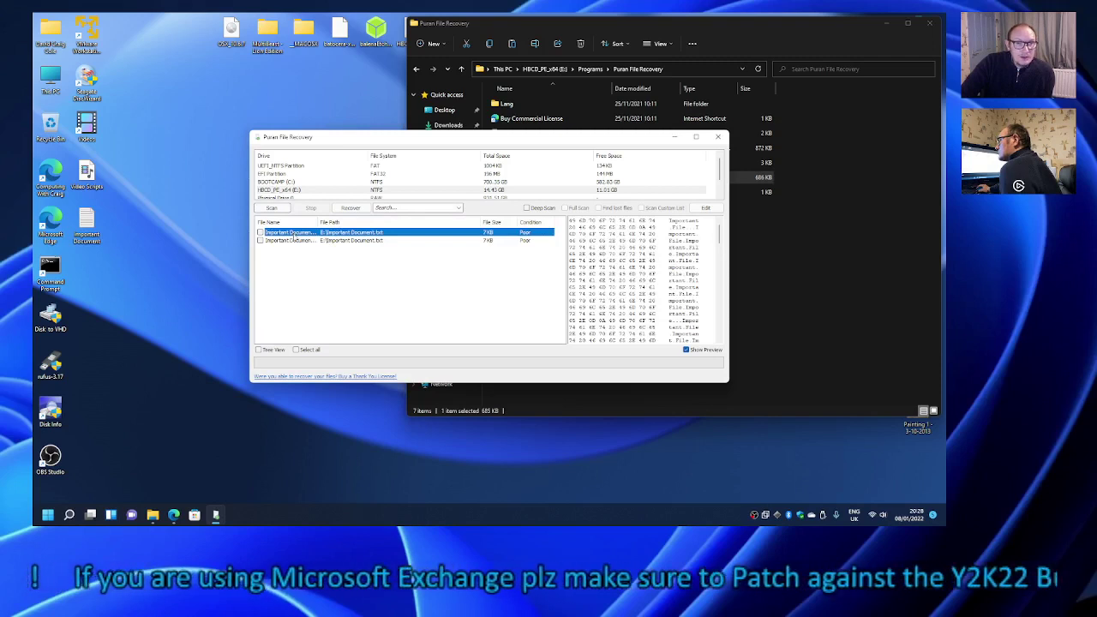
click(300, 241)
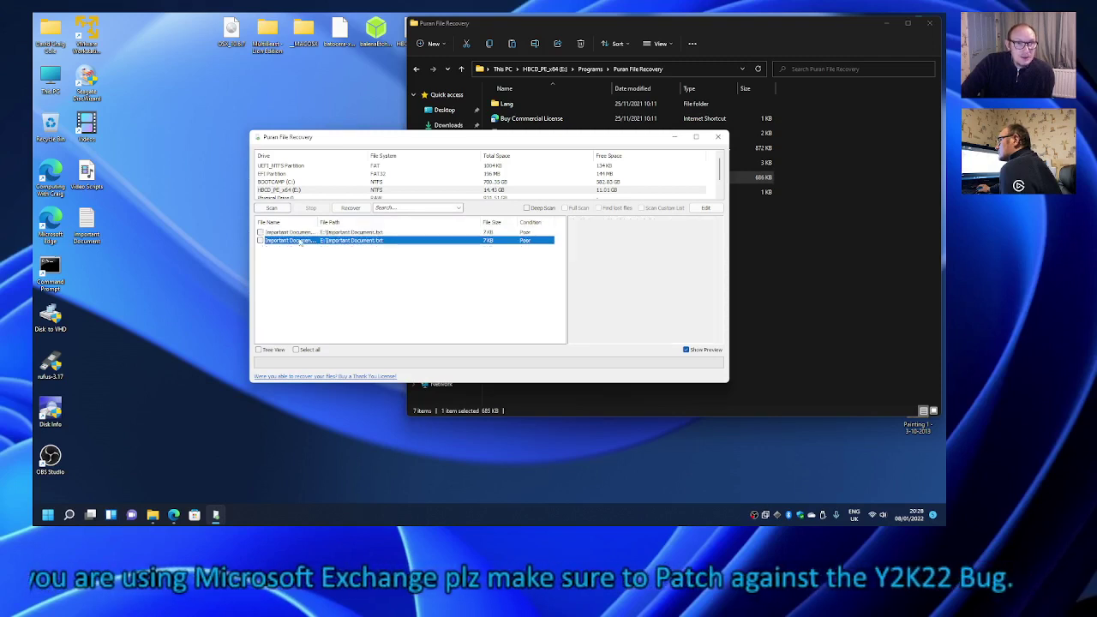
mouse_move(317, 222)
mouse_down()
mouse_move(369, 222)
mouse_move(336, 222)
mouse_up()
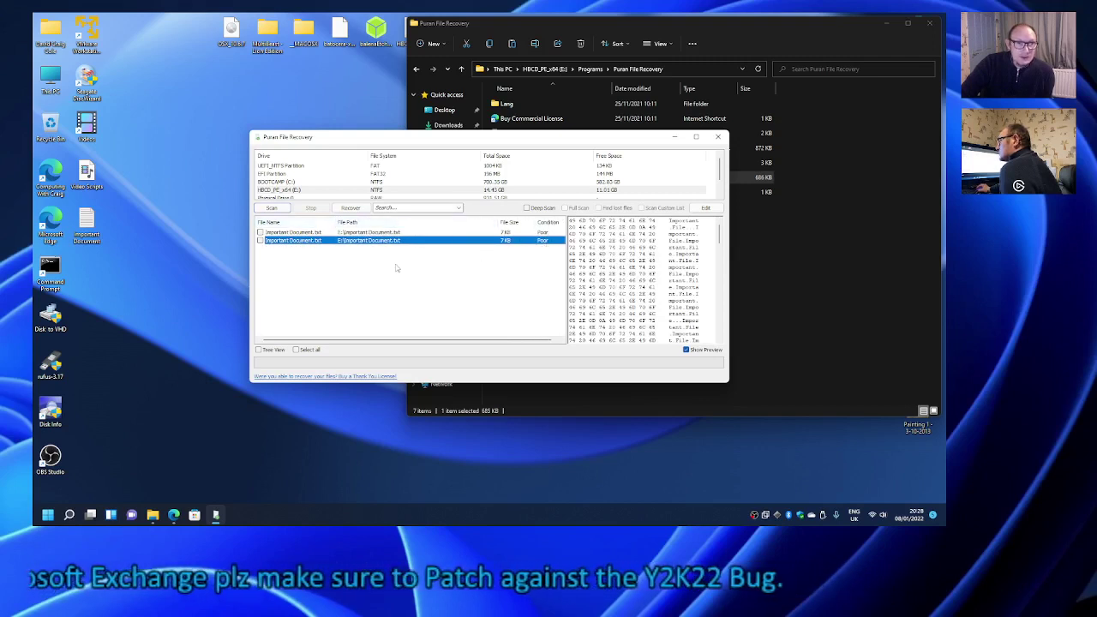
click(310, 233)
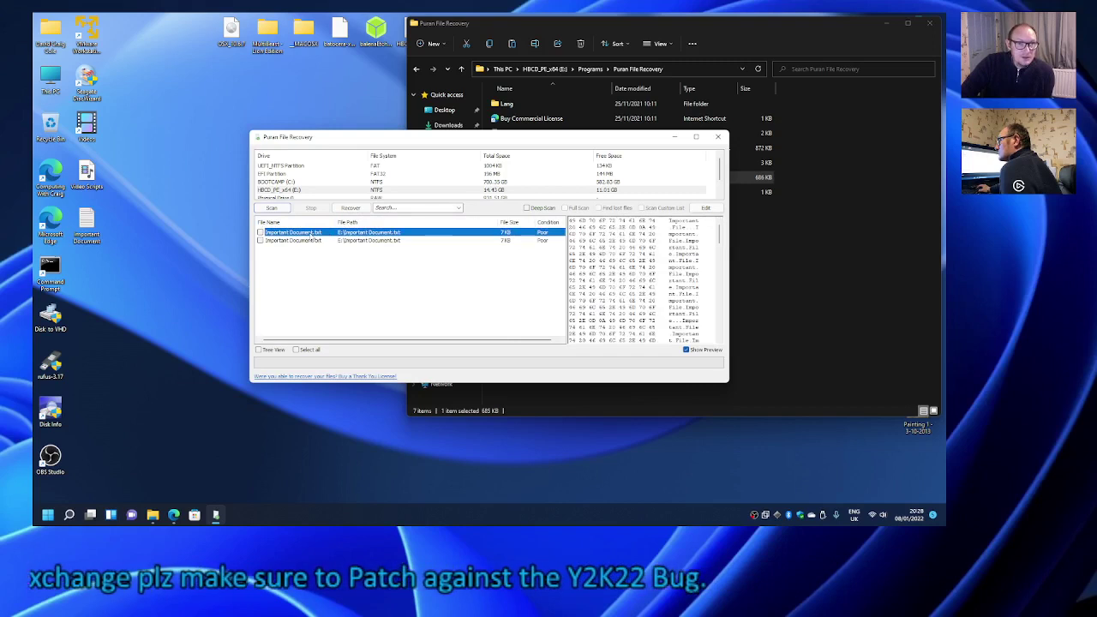
click(259, 233)
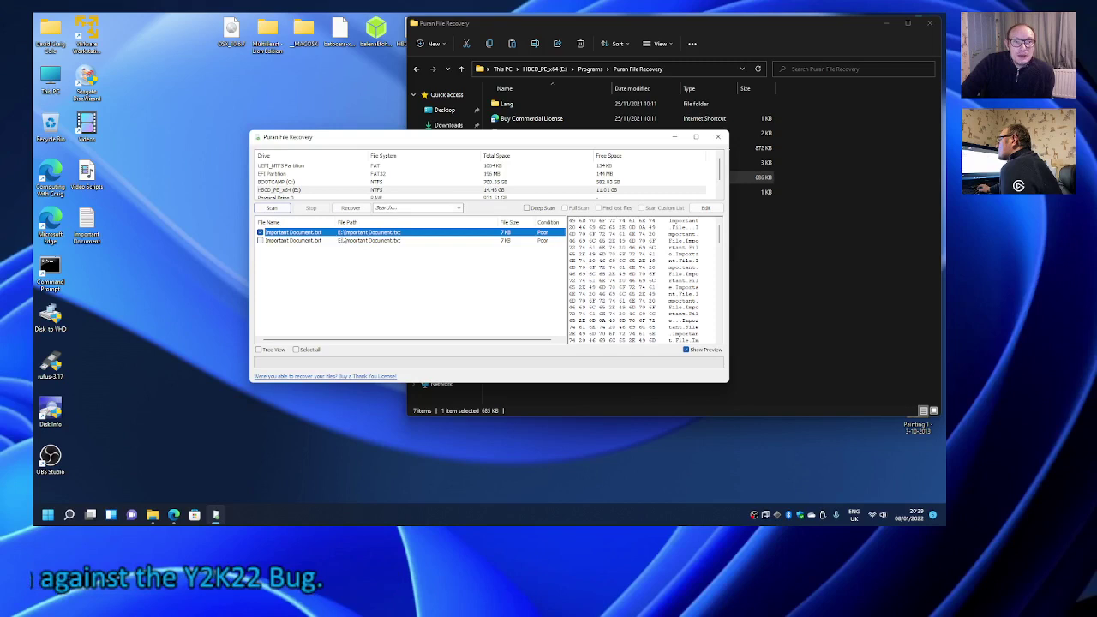
Restore the ticked Important Document.txt with Just Recover, saving it to the Desktop
click(350, 208)
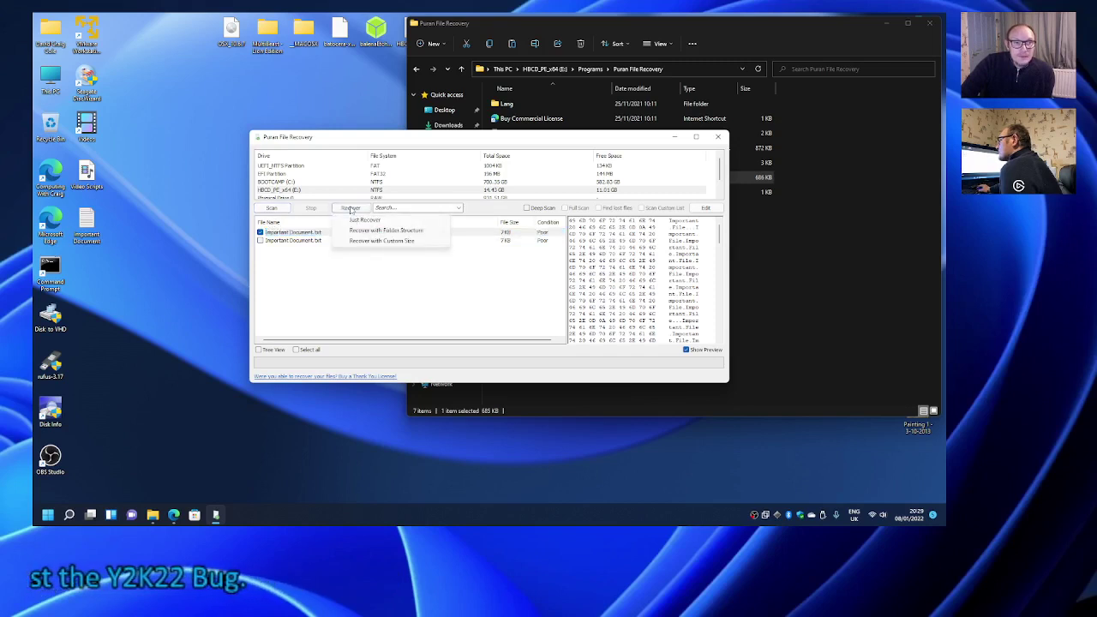
click(364, 219)
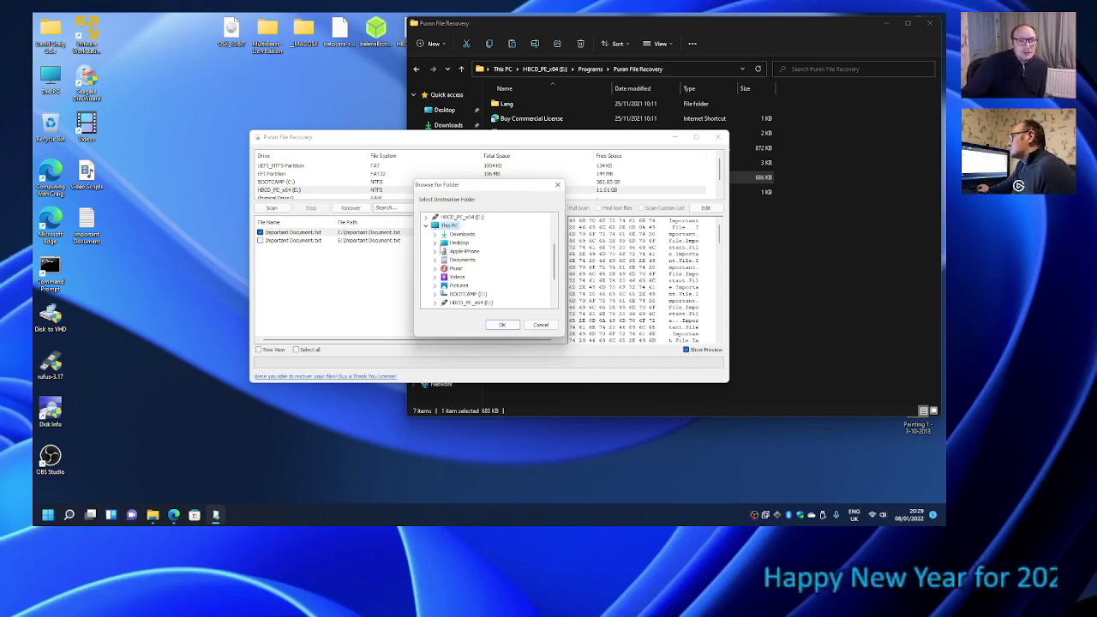
click(465, 246)
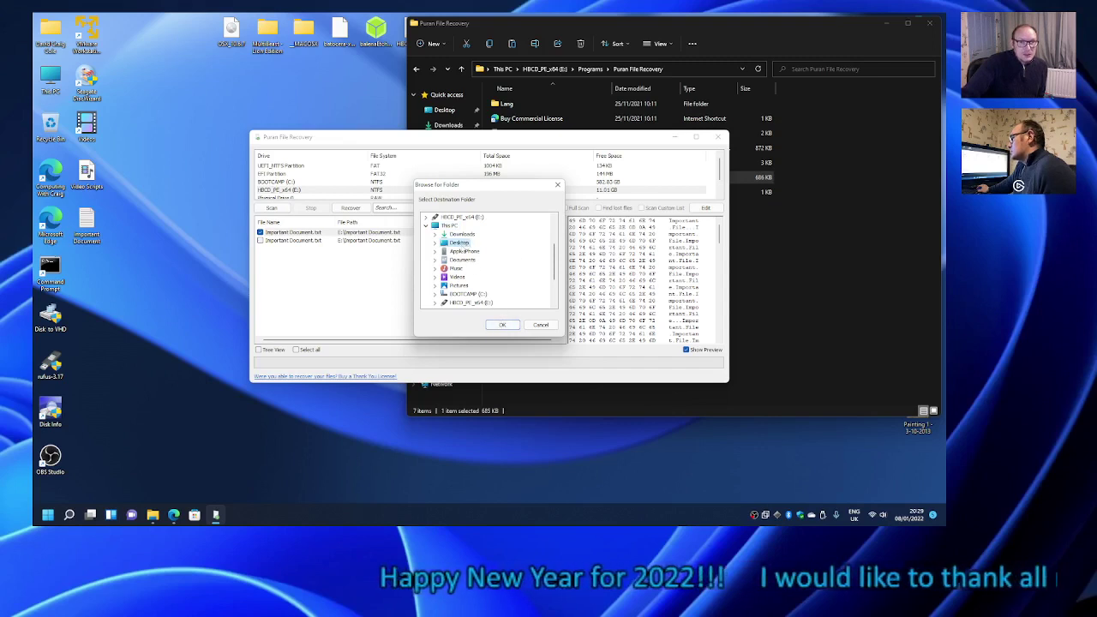
click(504, 327)
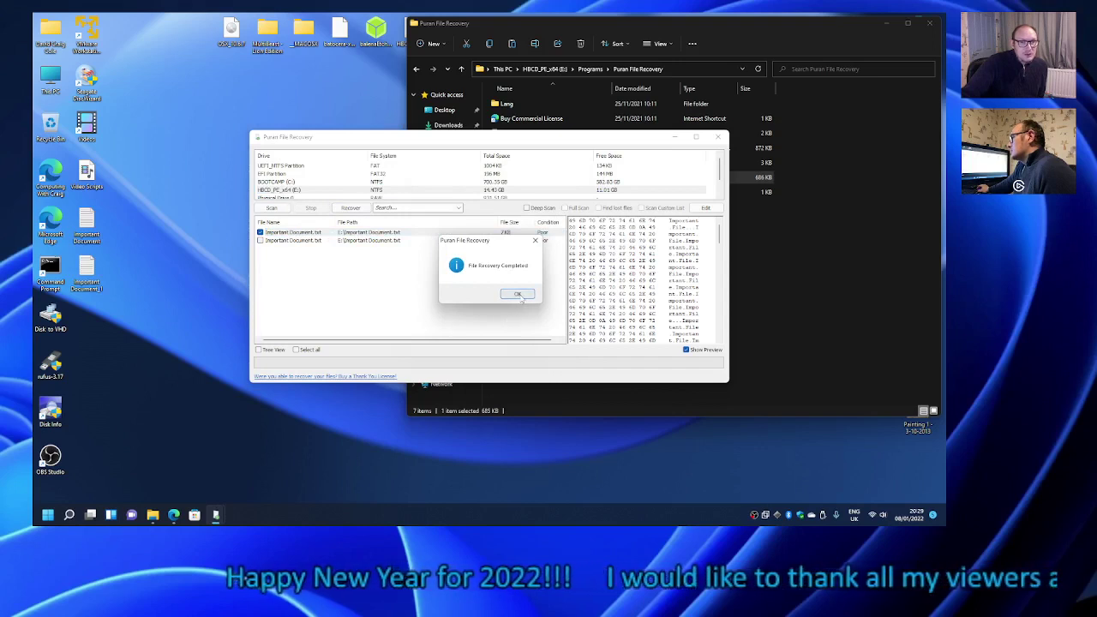
click(517, 295)
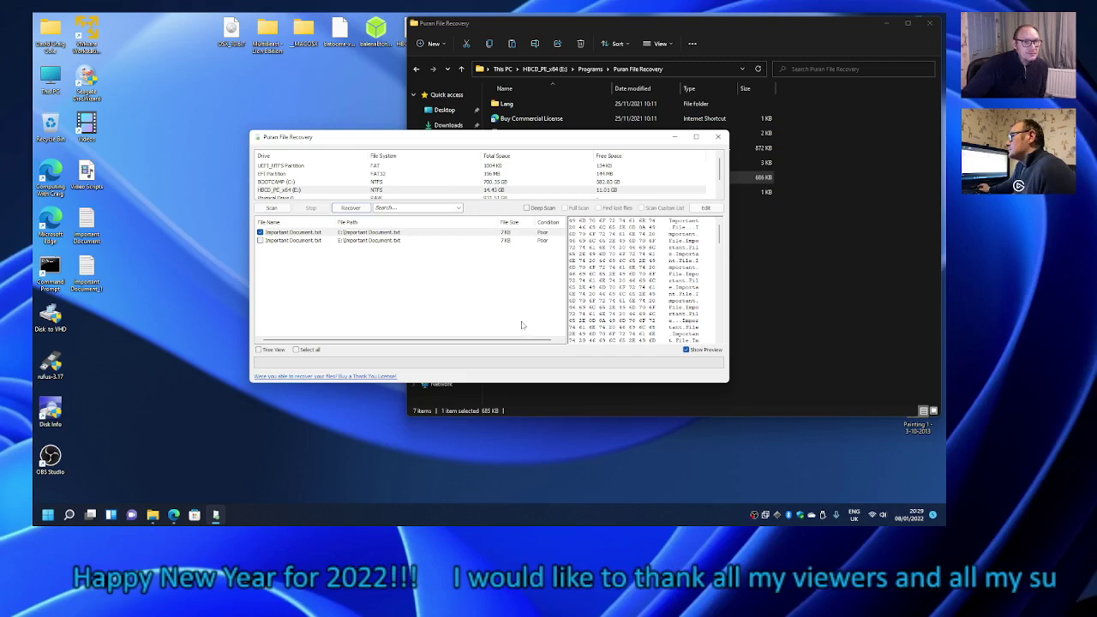
click(86, 275)
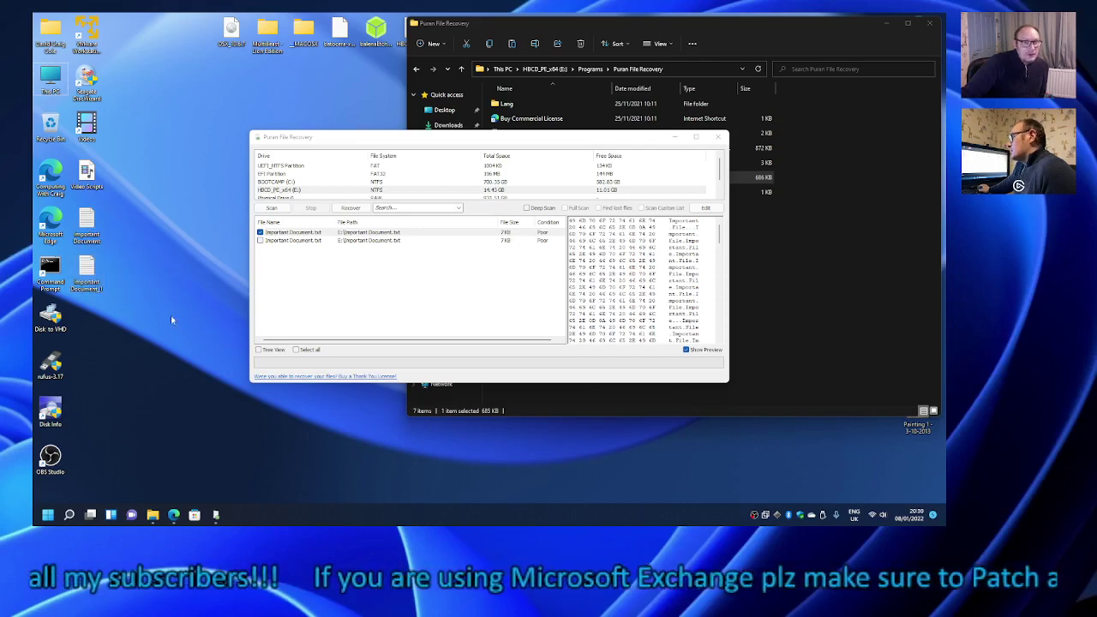
Open the recovered Important Document_1 in Notepad, enlarge the window, and scroll its text
double_click(86, 272)
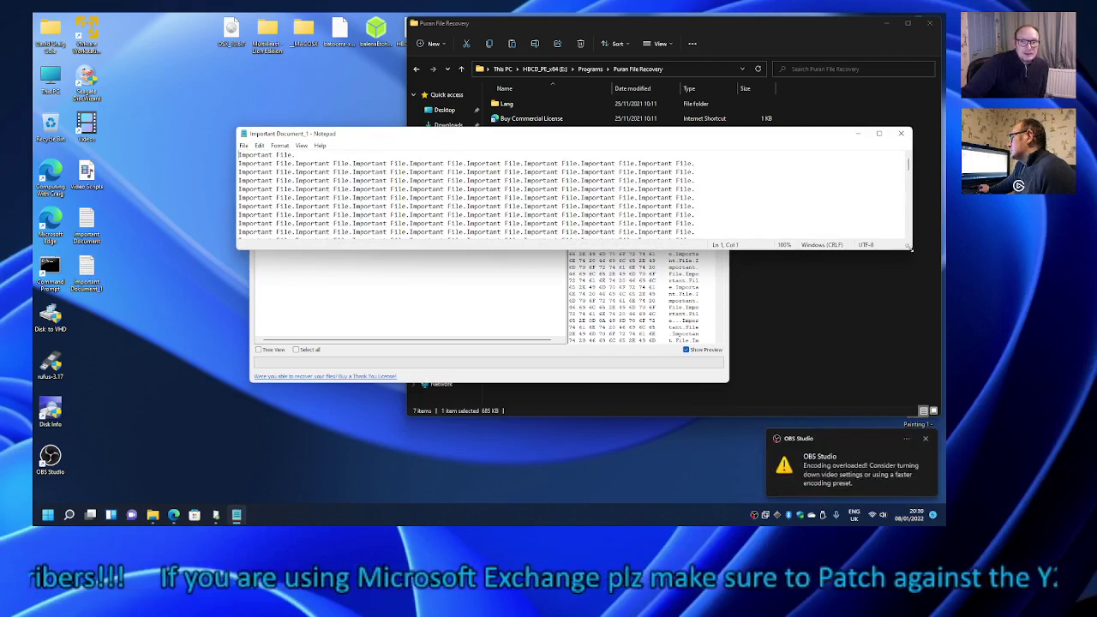
drag(912, 248, 913, 387)
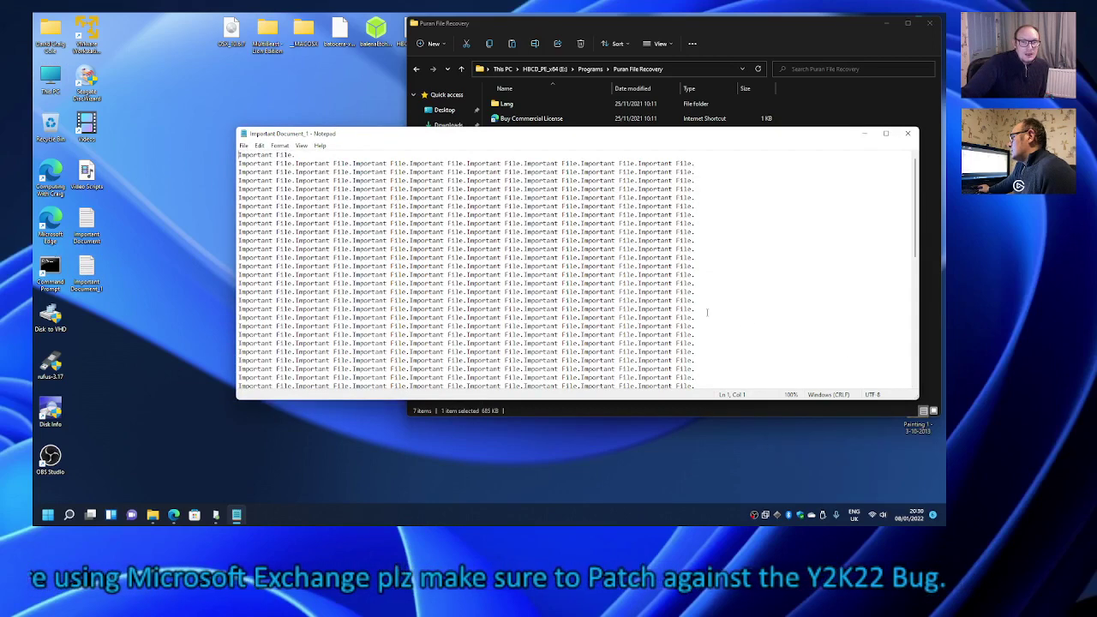
scroll(706, 306, down, 1)
scroll(706, 306, down, 3)
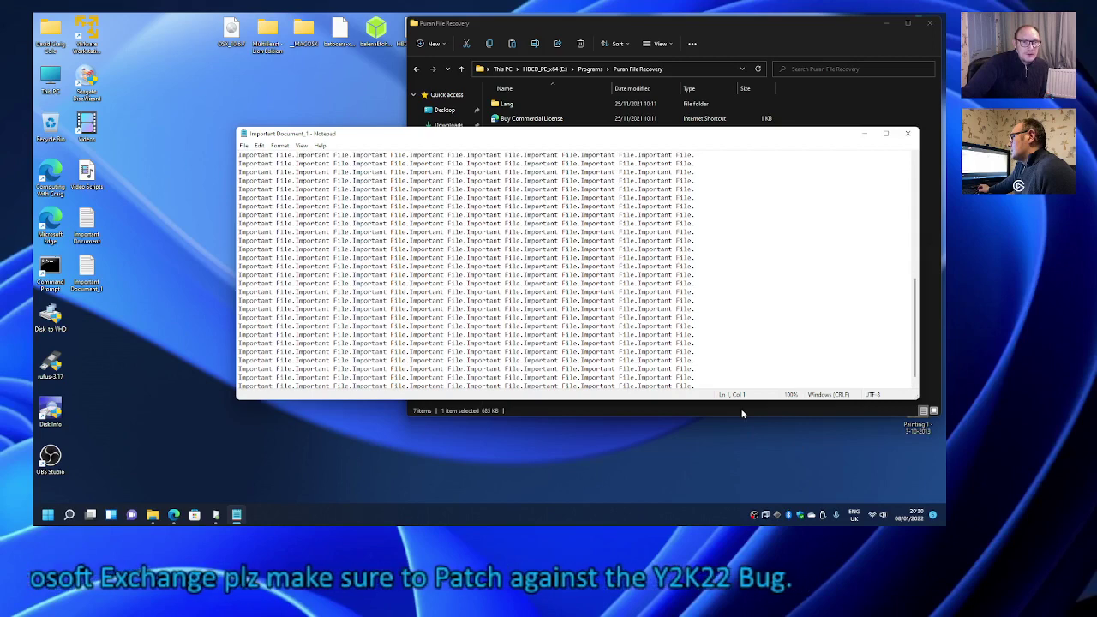
right_click(754, 516)
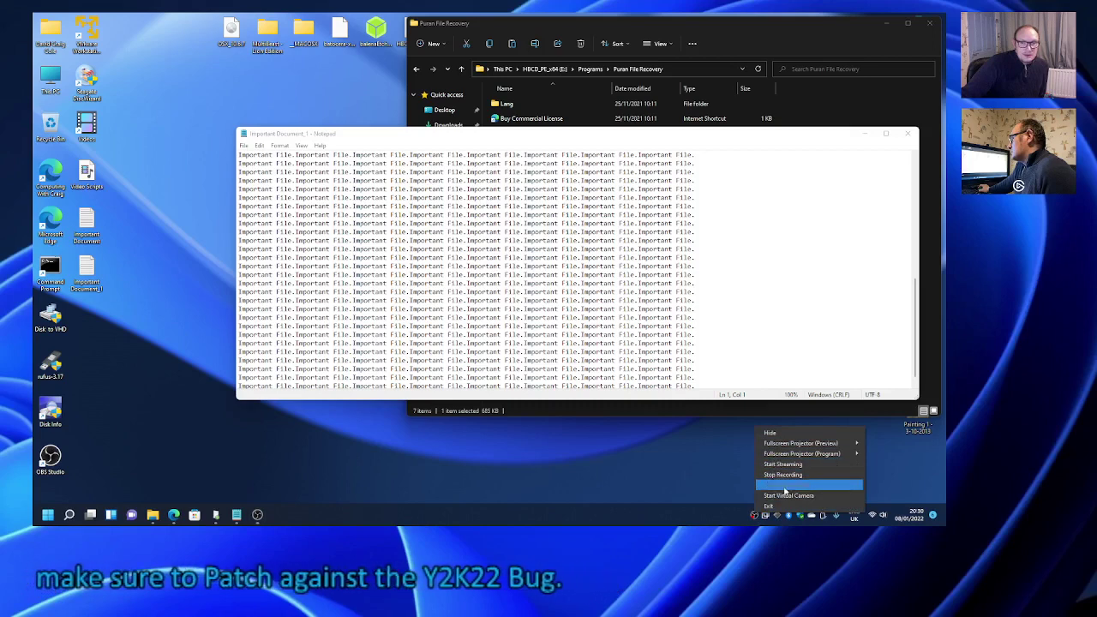
click(734, 478)
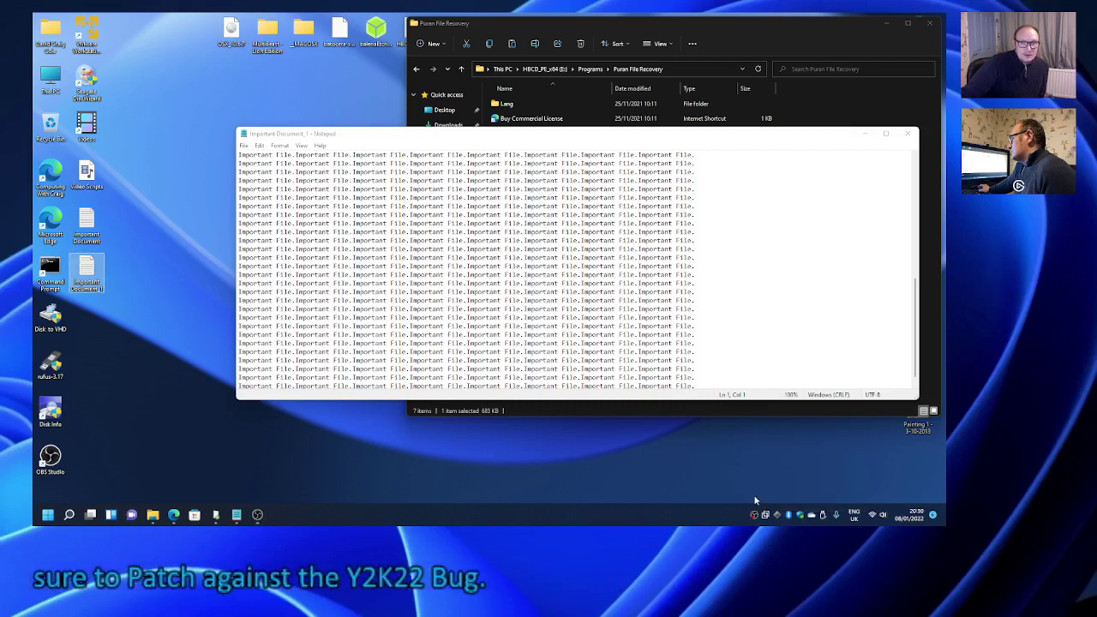
click(259, 515)
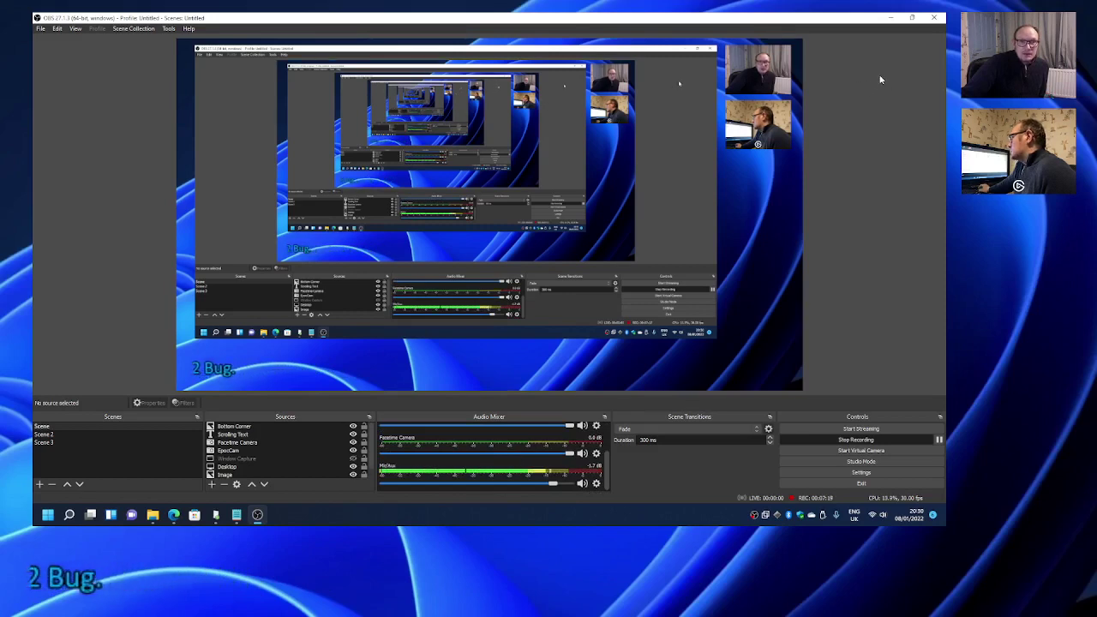
click(891, 18)
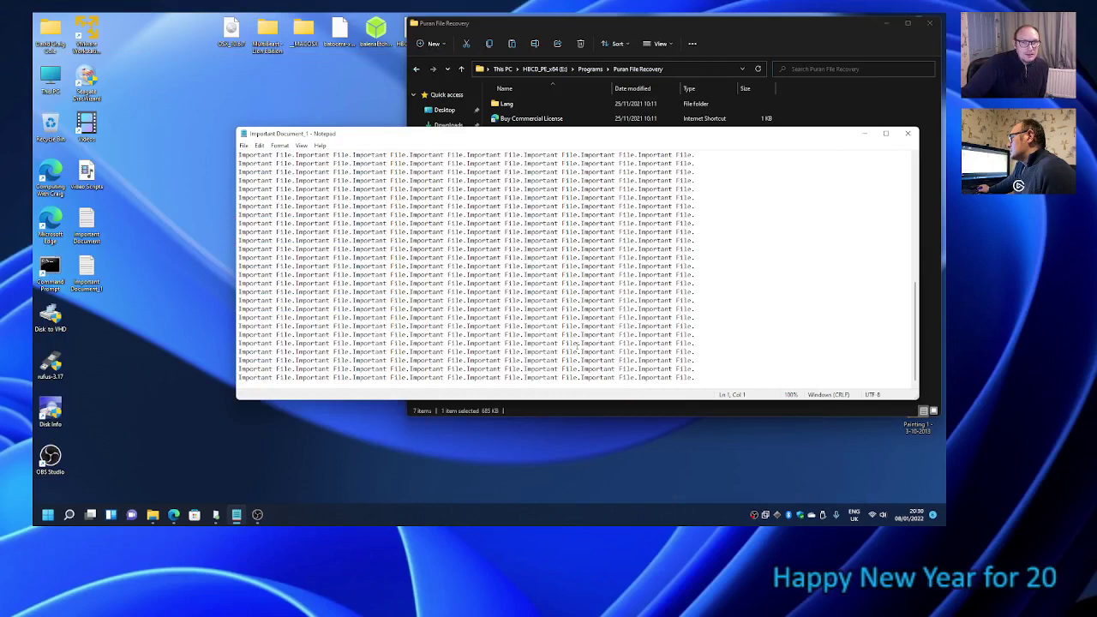
Scroll through the recovered text once more and close Notepad
scroll(652, 360, up, 6)
scroll(633, 351, up, 6)
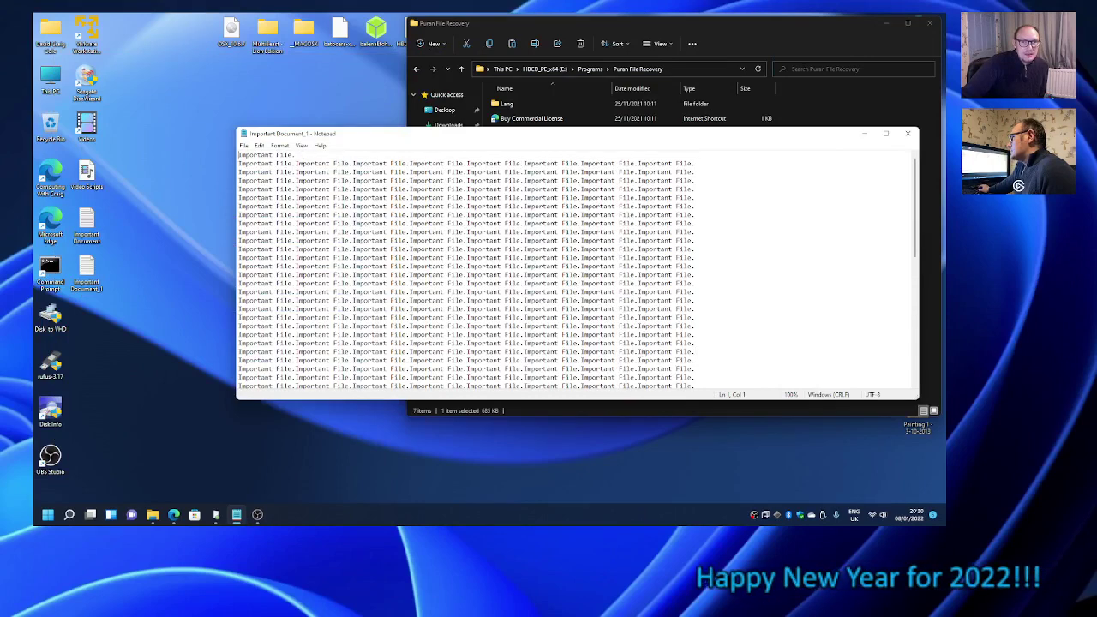
scroll(619, 300, down, 5)
scroll(619, 300, down, 6)
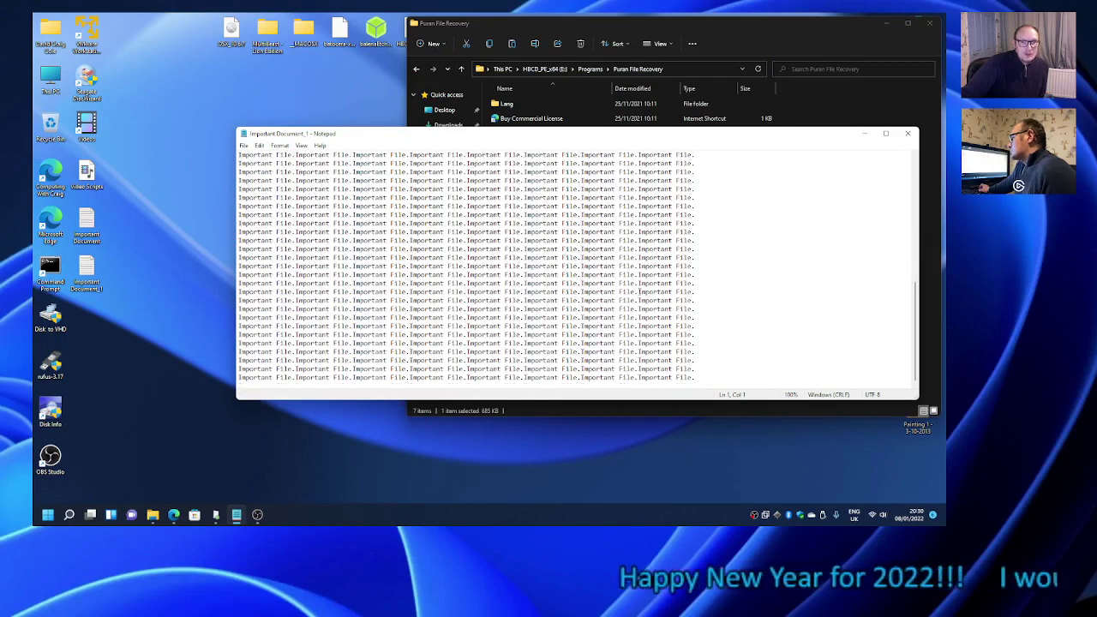
click(908, 133)
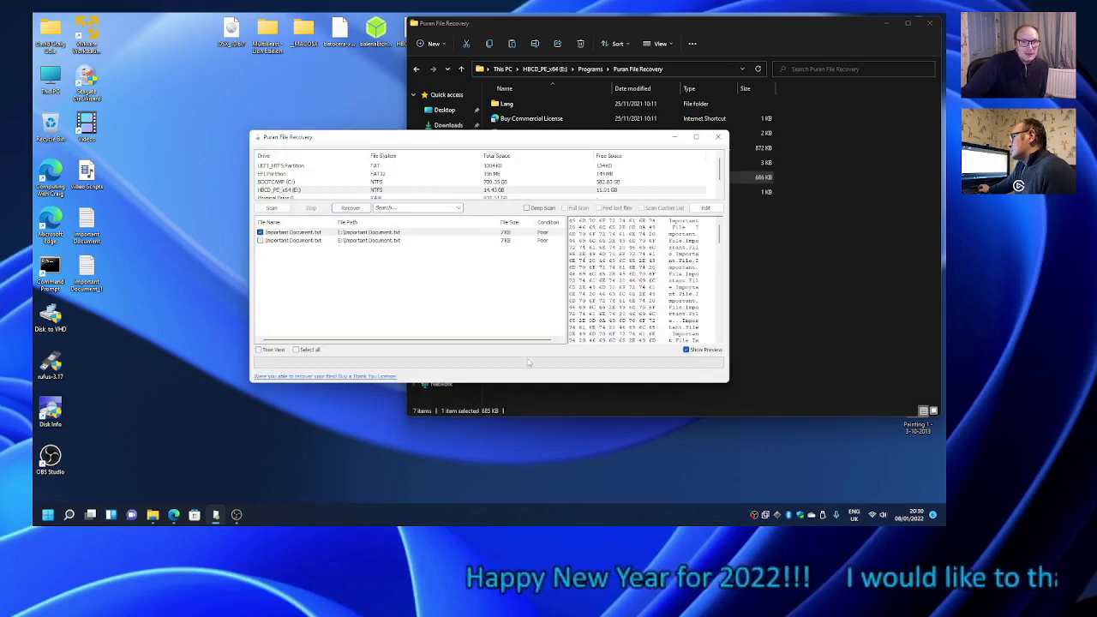
click(719, 137)
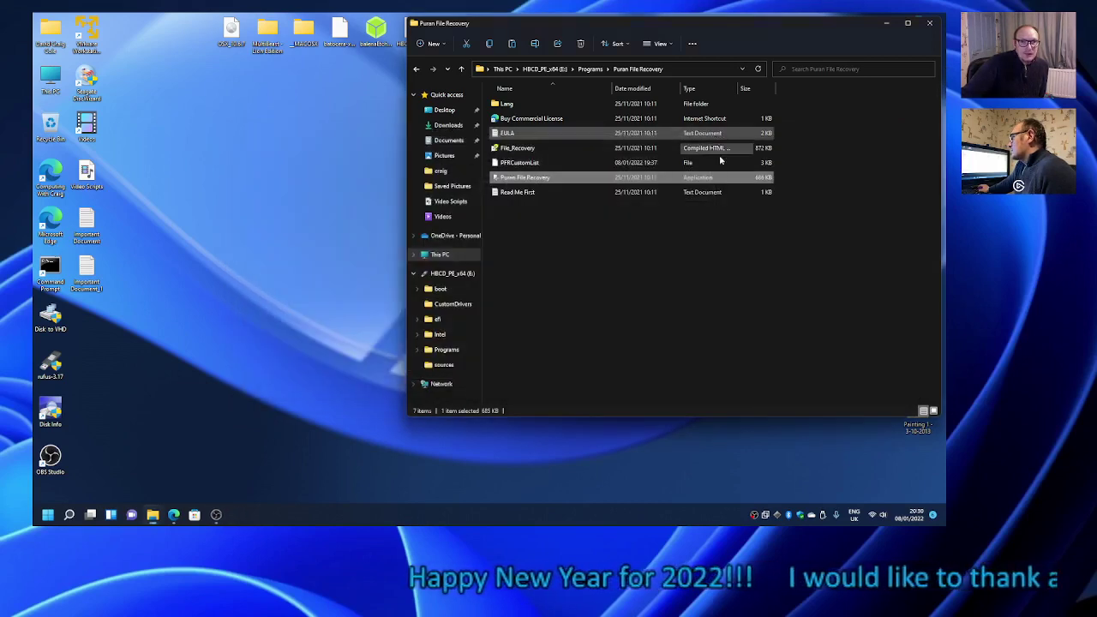
click(651, 244)
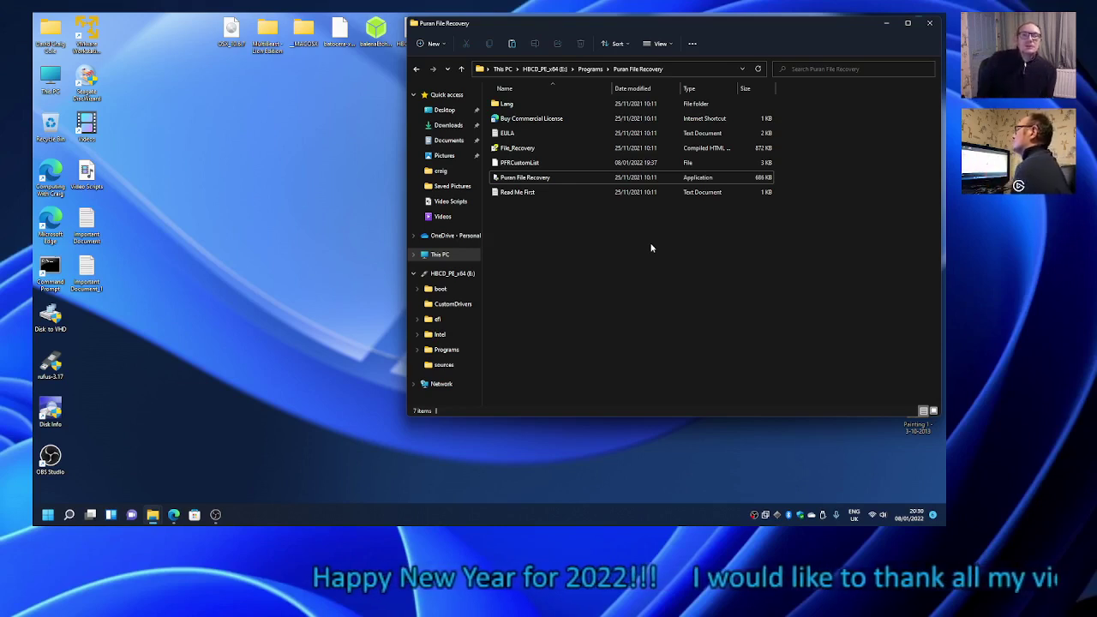